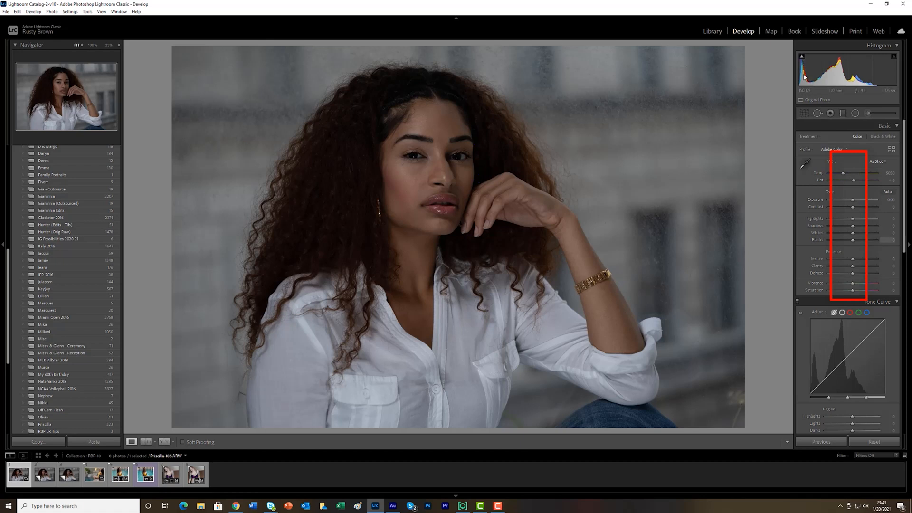
Raise the Shadows of the whole portrait to +50 in the basic adjustments
mouse_move(801, 57)
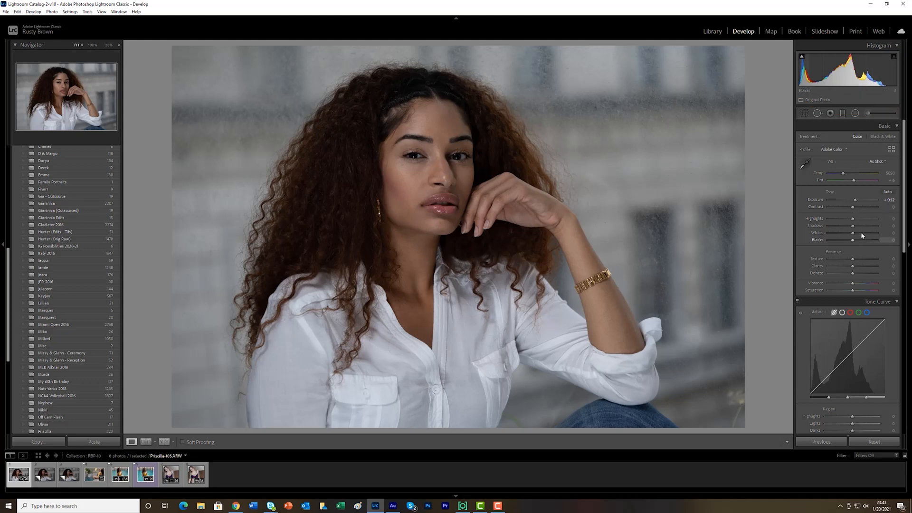
left_click_drag(853, 226, 866, 226)
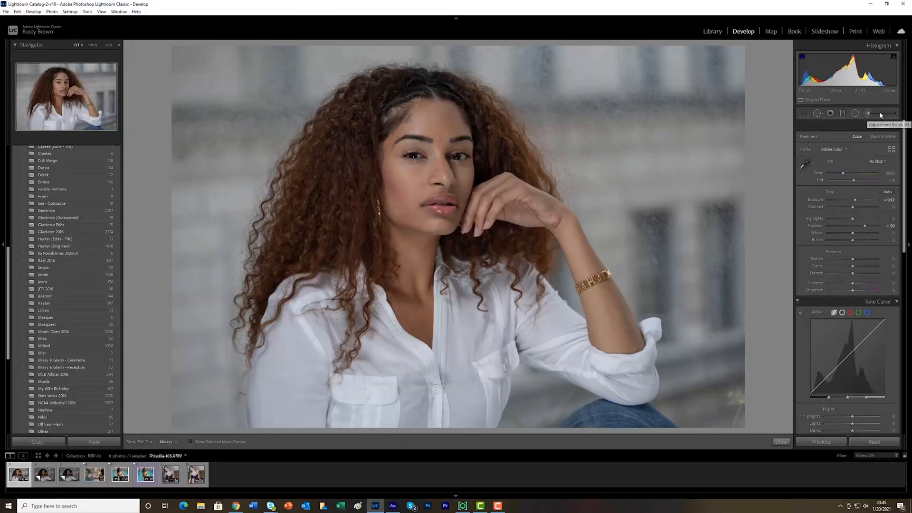
Brighten the model's curly hair with an Adjustment Brush set to Shadows 25, painting both sides, and finish the brush edit
left_click(880, 116)
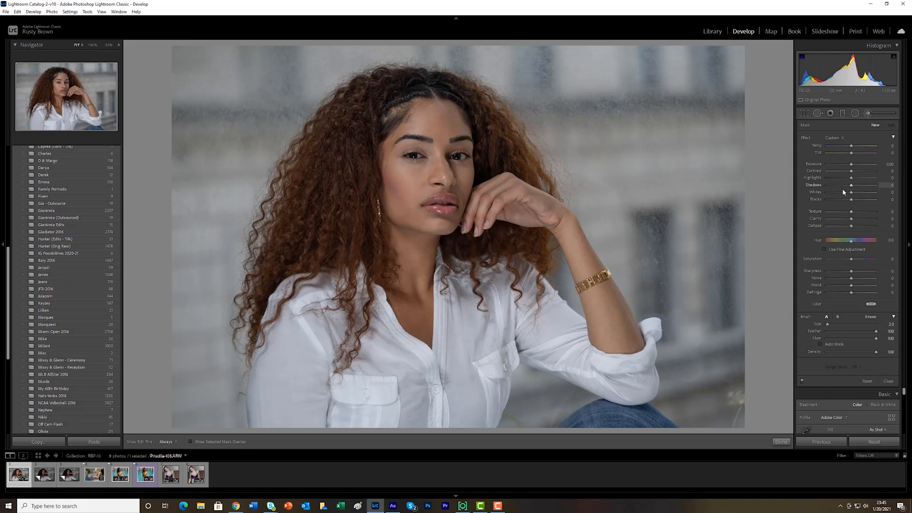
left_click(892, 185)
key("Return")
scroll(496, 164, "up", 1)
key("h")
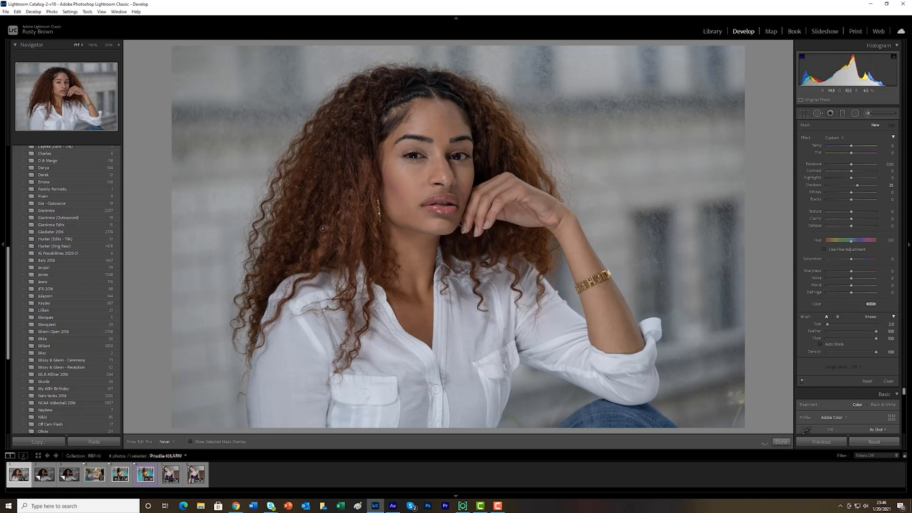
mouse_move(306, 220)
left_mouse_down()
mouse_move(300, 175)
mouse_move(370, 146)
mouse_move(340, 117)
mouse_move(371, 97)
mouse_move(425, 82)
mouse_move(522, 152)
mouse_move(525, 173)
mouse_move(495, 161)
left_mouse_up()
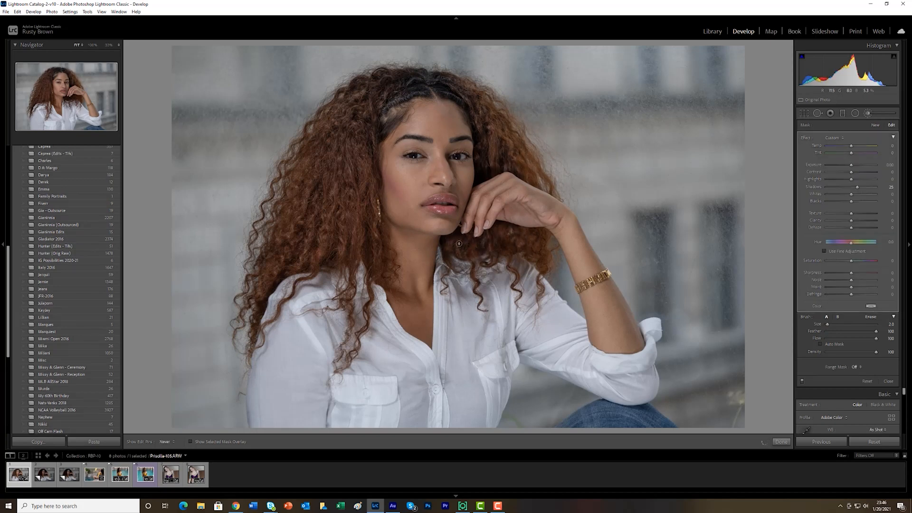
key("h")
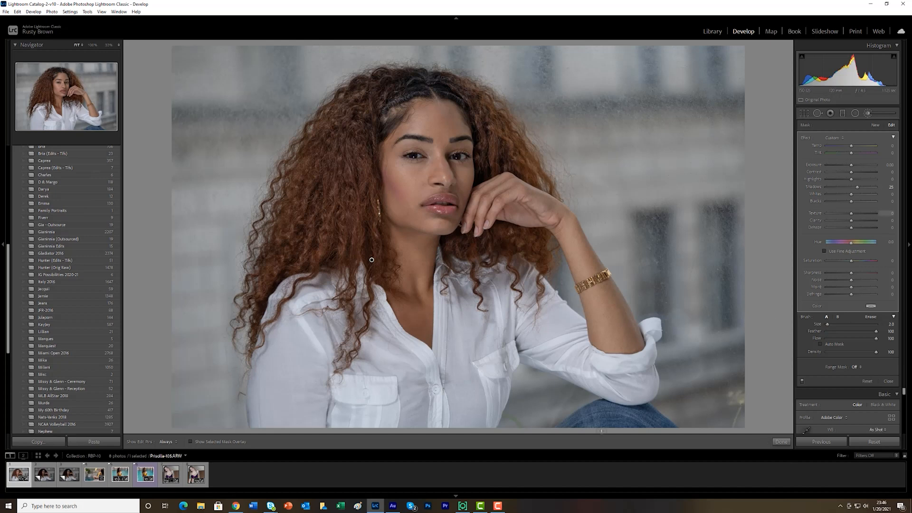
left_click(782, 442)
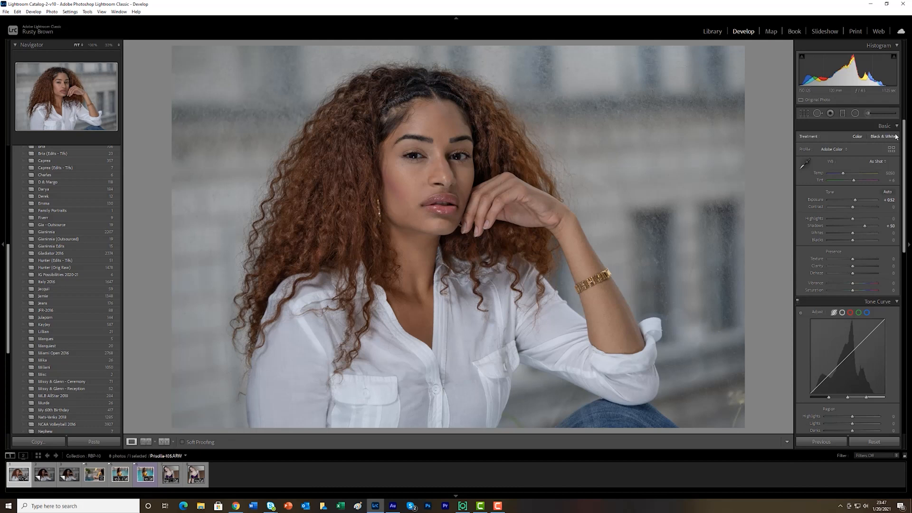
Set up a second Adjustment Brush with Shadows reset to 0 and Saturation at 20
left_click(880, 114)
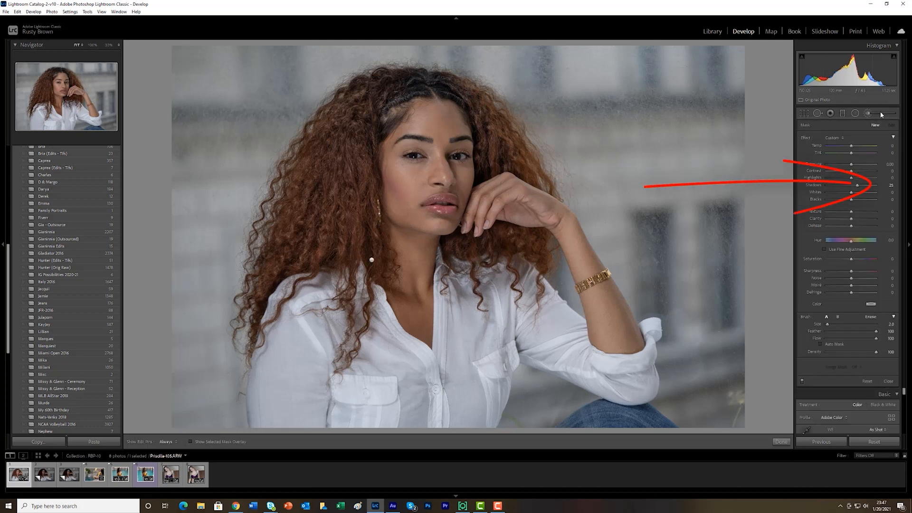
left_click(886, 186)
key("Return")
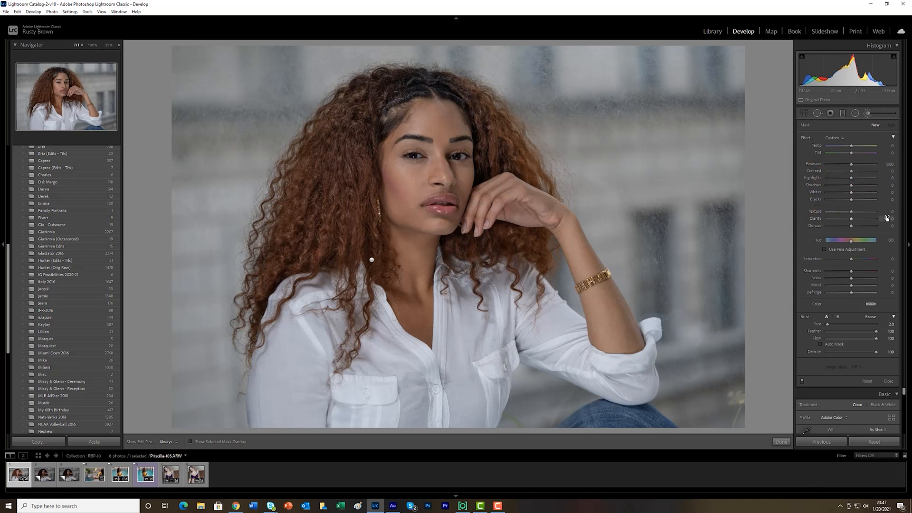
left_click(892, 259)
type("20")
key("Return")
Paint the saturation boost over the model's hair, resizing the brush as needed, and finish the brush edit
key("h")
left_click_drag(360, 96, 369, 92)
scroll(375, 89, "up", 1)
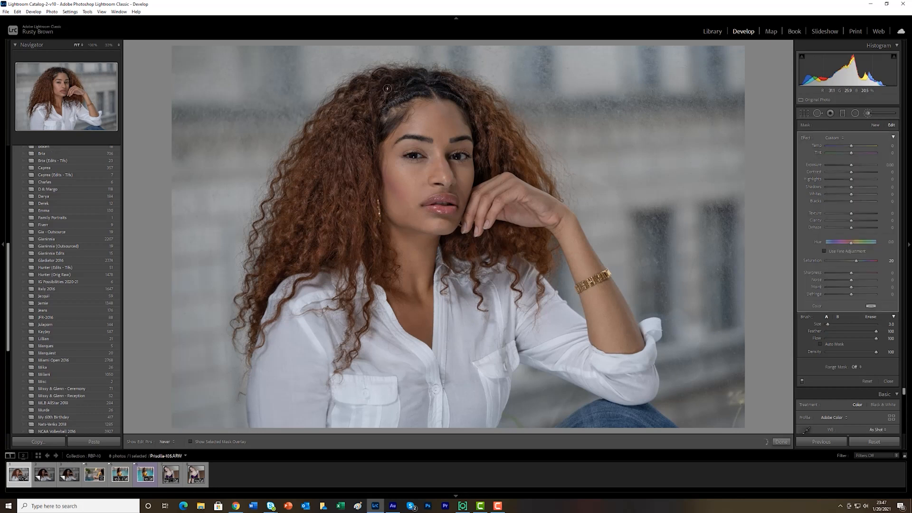
scroll(492, 139, "down", 1)
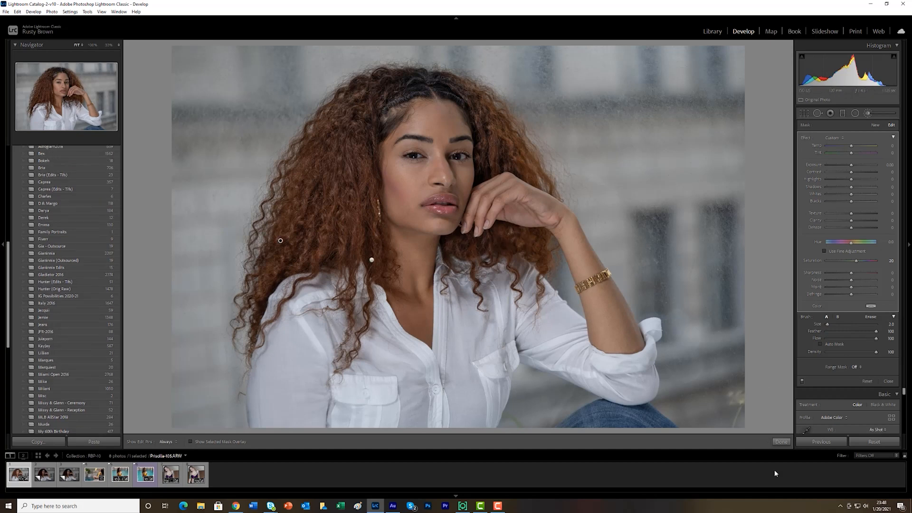
left_click(782, 441)
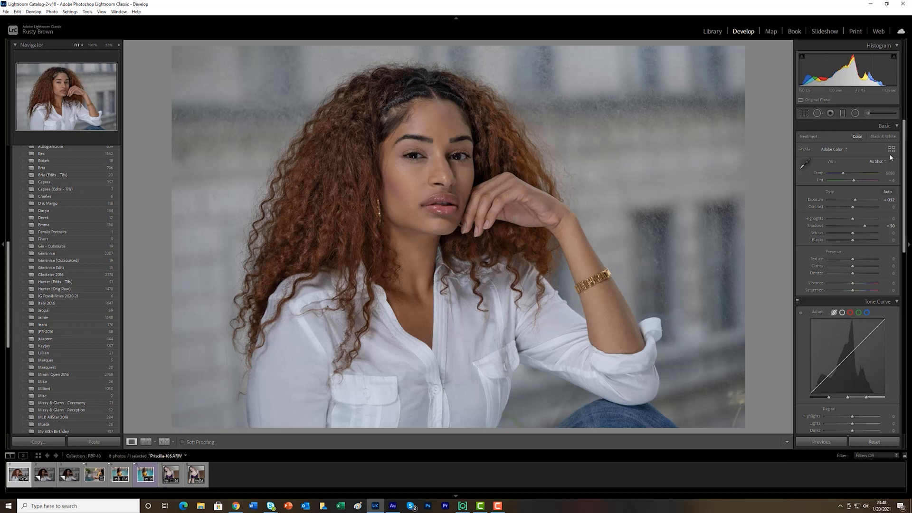
Set up a third Adjustment Brush with Saturation 0, Clarity 25 and a brush size of 3.0
left_click(884, 115)
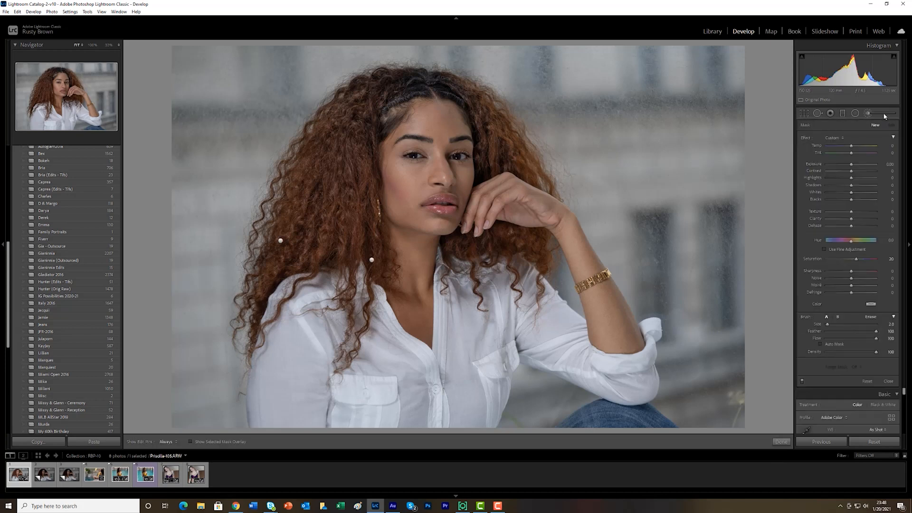
left_click(892, 259)
type("0")
key("Return")
left_click(891, 219)
key("Return")
key("bracketright")
Paint the clarity boost over the model's curls, reducing the brush size for the hair beside the hand and neck
key("h")
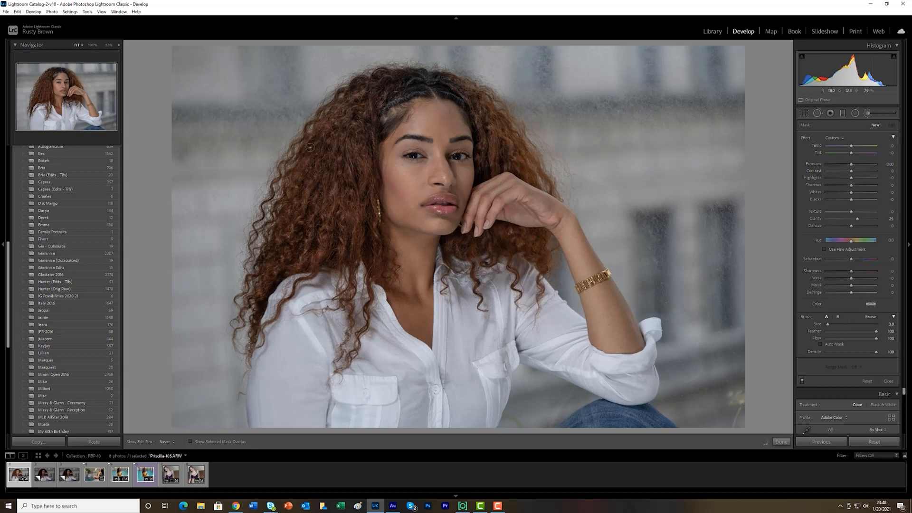
left_click_drag(495, 138, 498, 161)
key("[")
mouse_move(523, 232)
left_mouse_down()
mouse_move(525, 241)
mouse_move(472, 243)
left_mouse_up()
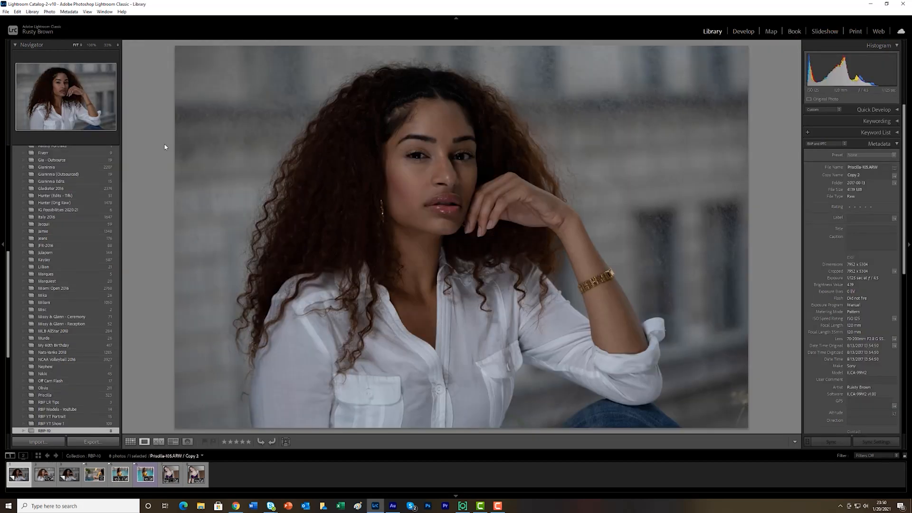
Compare the unedited virtual copy with the edited portrait, first one after the other and then side by side in Compare view
key("Right")
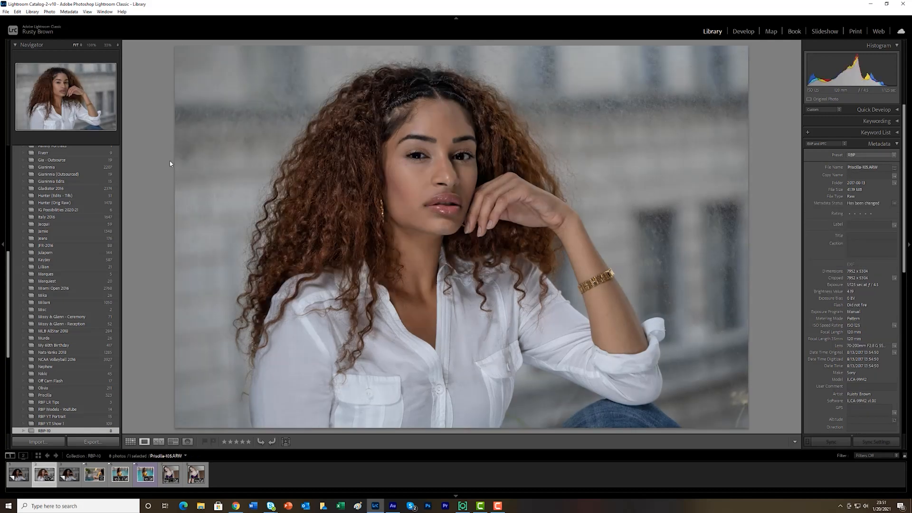
key("Left")
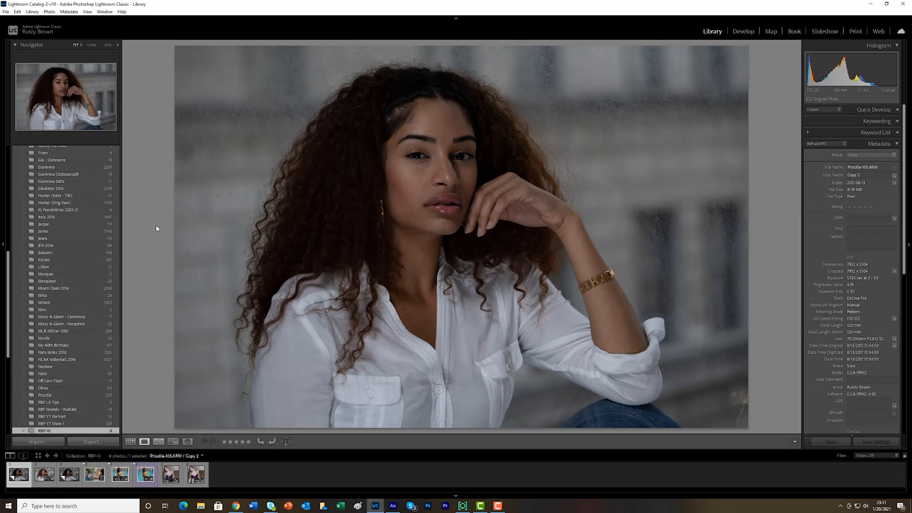
key("Right")
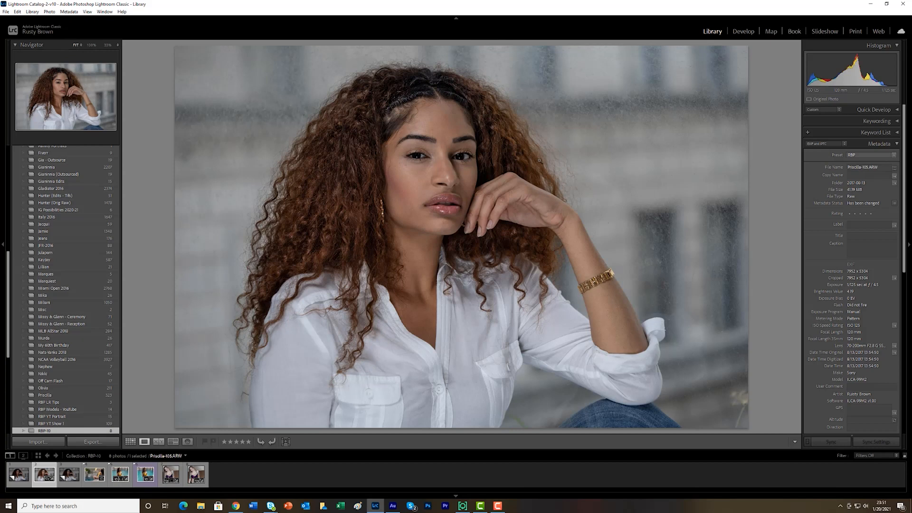
key("c")
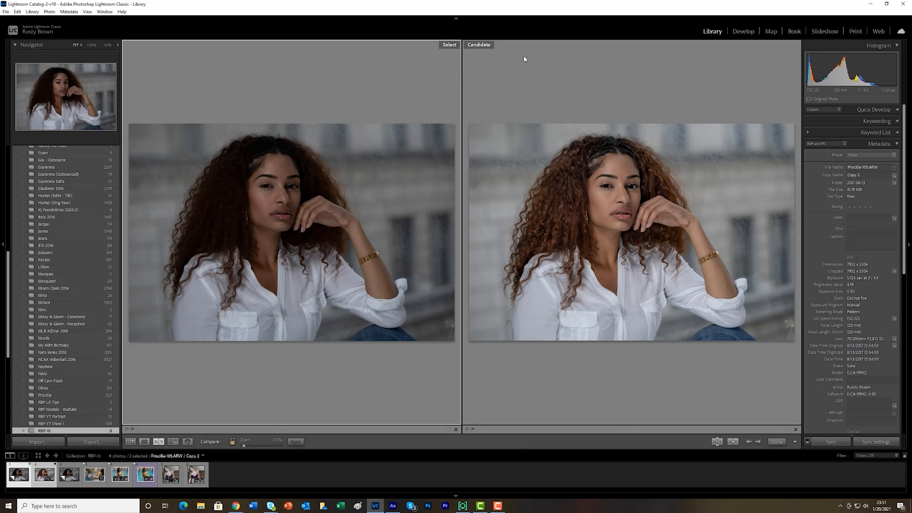
left_click(580, 83)
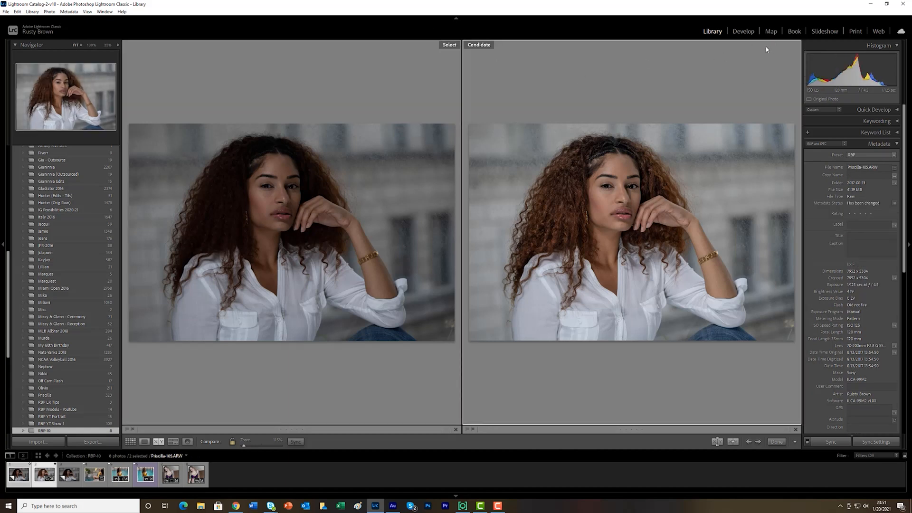